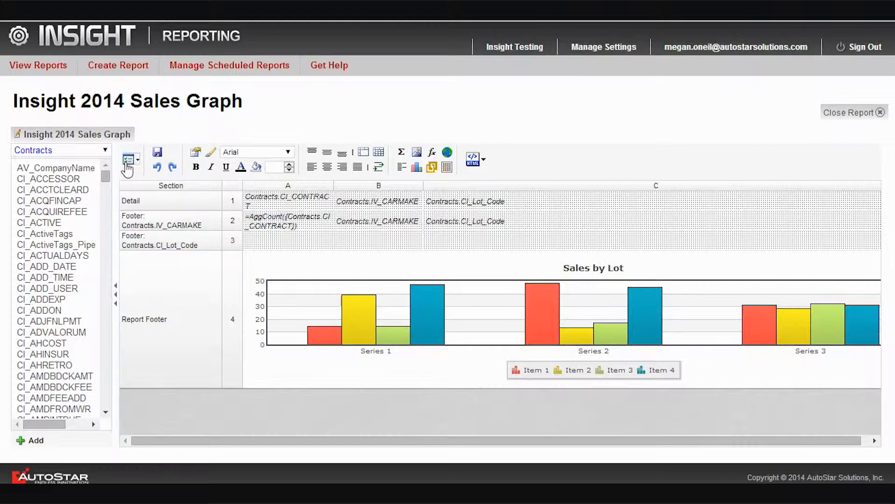
- In the report's HTML options, set the Contracts.IV_CARMAKE filter type to Single Choice and accept the options
click(137, 161)
mouse_move(161, 265)
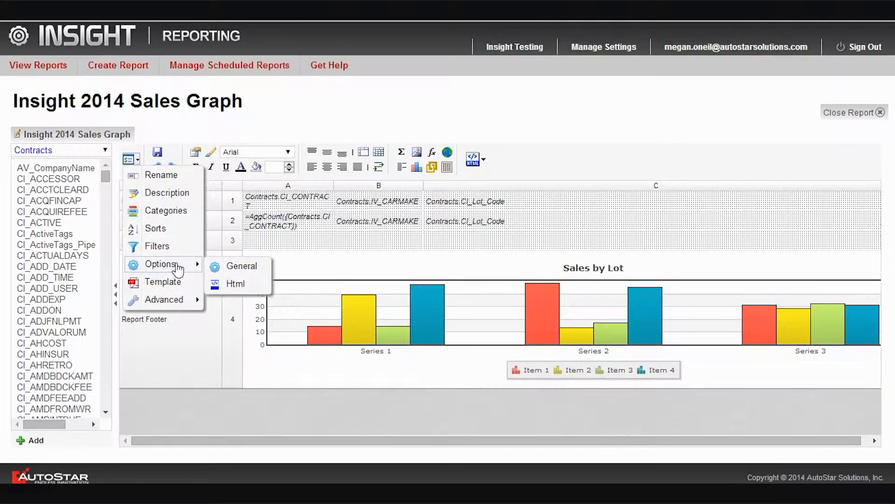
click(232, 285)
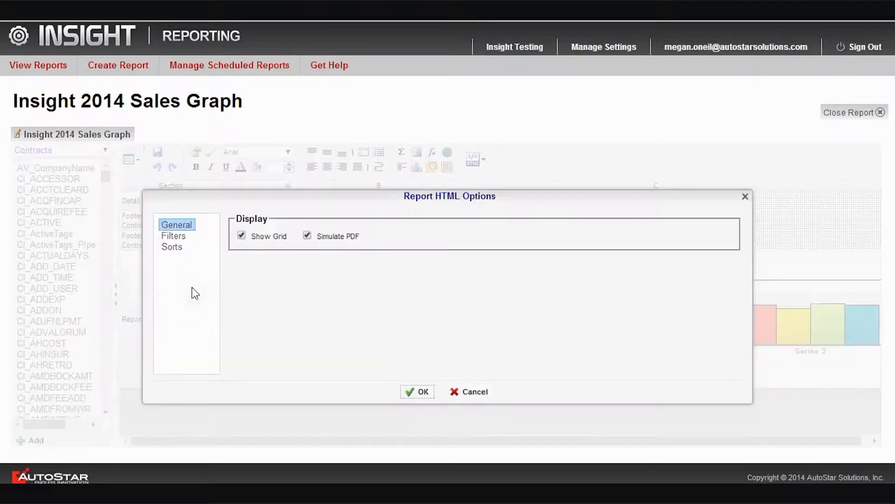
click(171, 237)
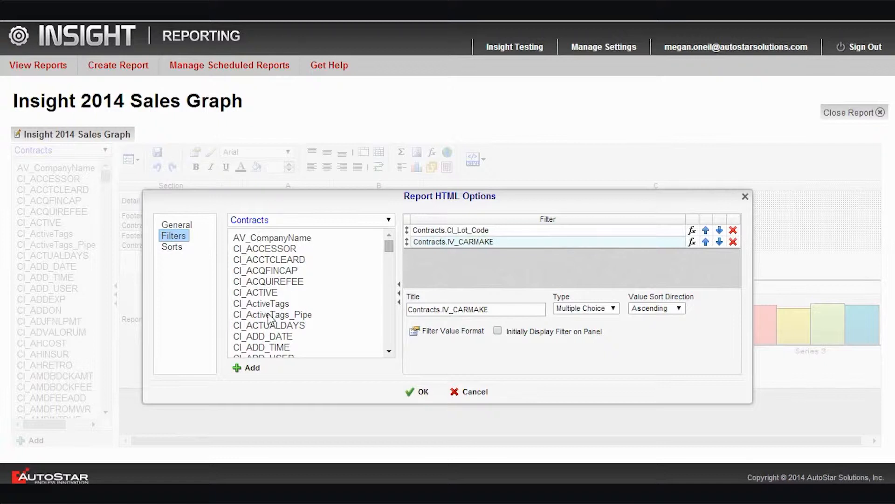
click(458, 231)
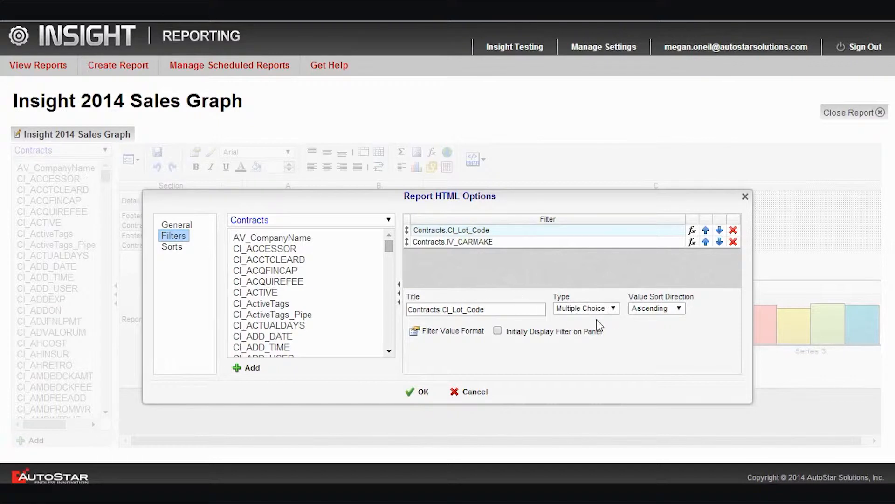
click(508, 241)
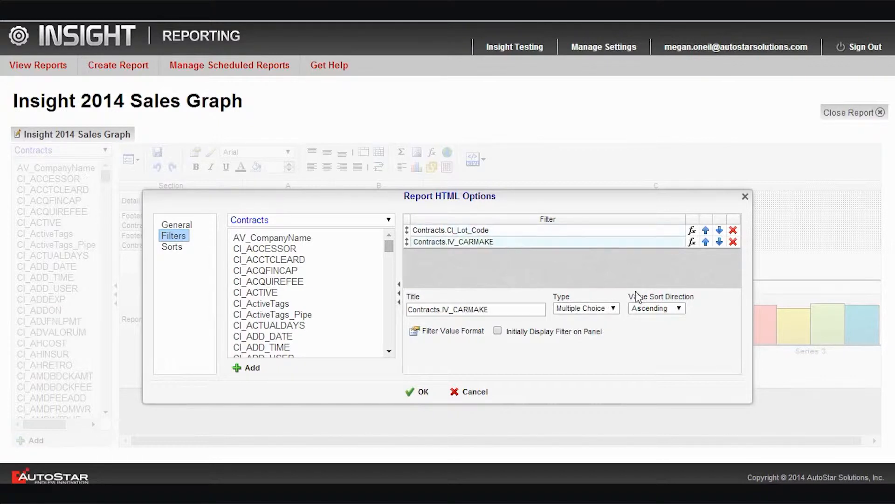
click(613, 309)
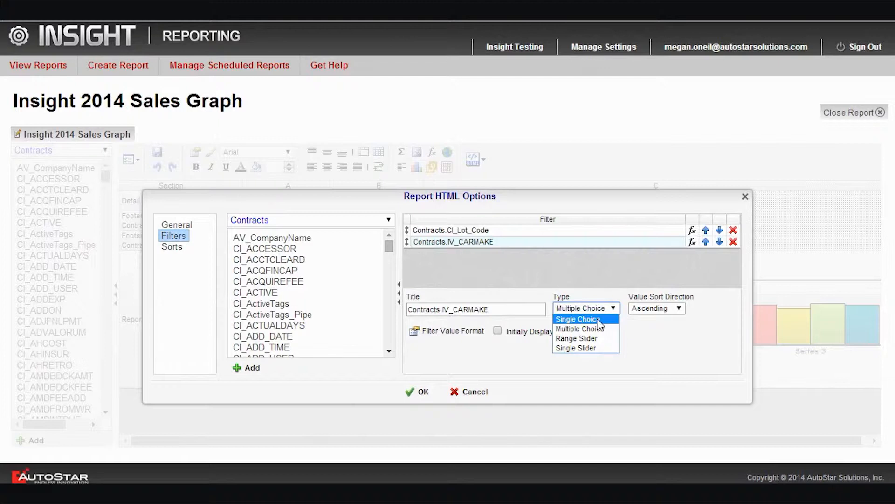
click(598, 320)
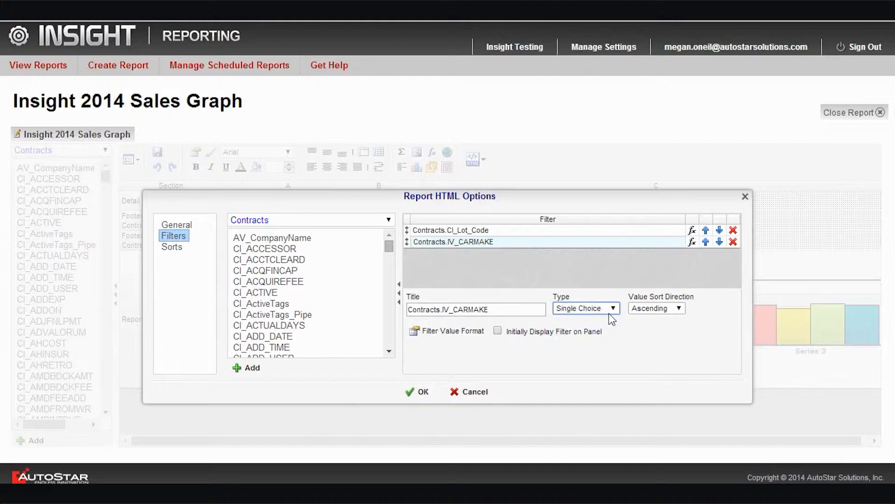
click(608, 311)
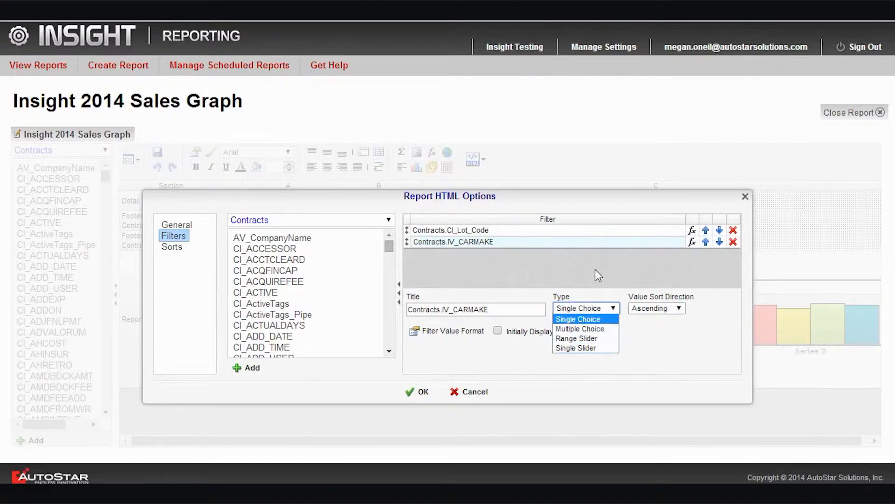
click(587, 318)
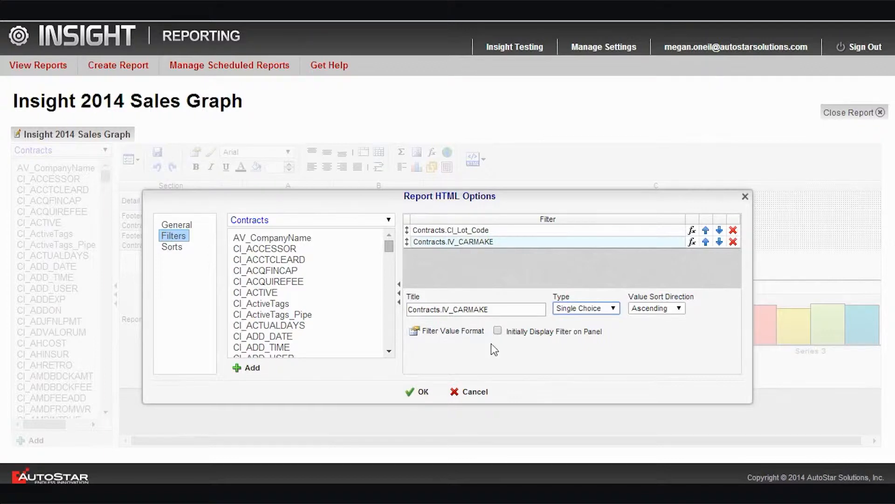
click(423, 391)
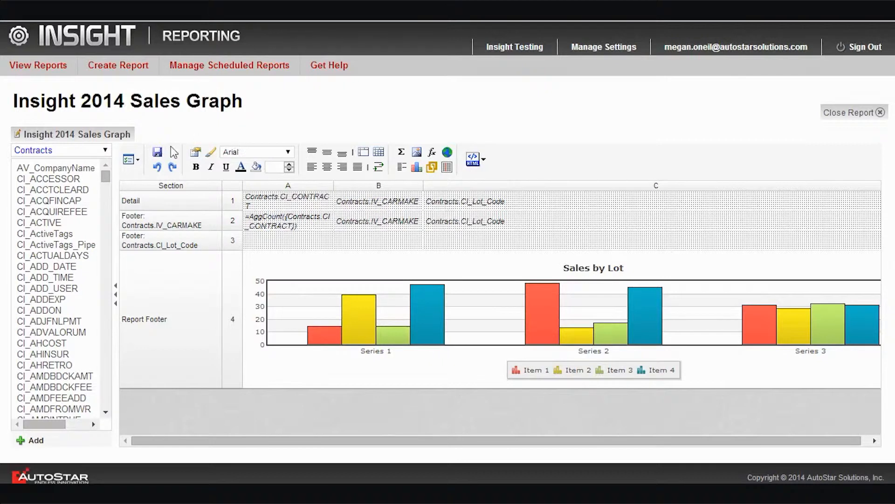
- Save the report and run it as HTML with its existing report filters
click(158, 154)
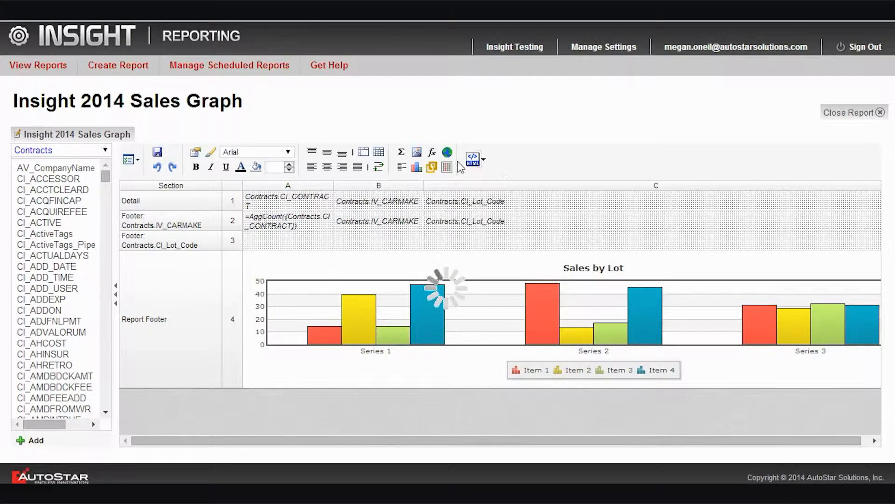
click(472, 163)
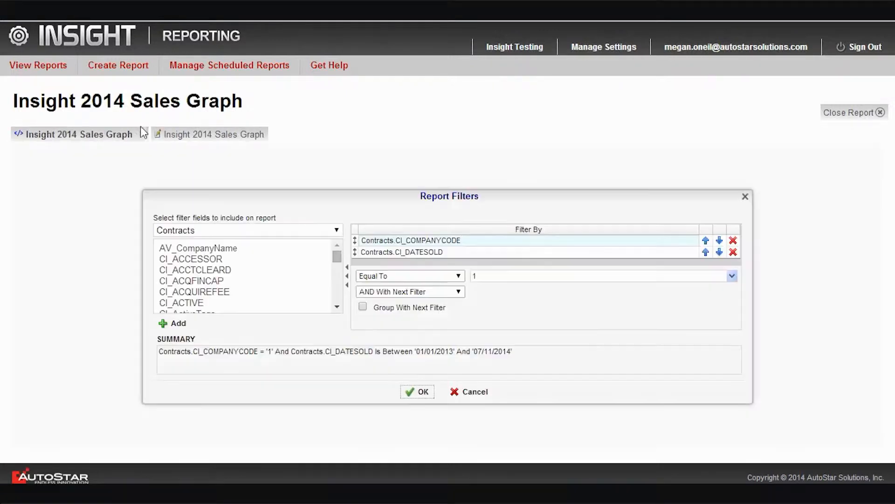
click(424, 392)
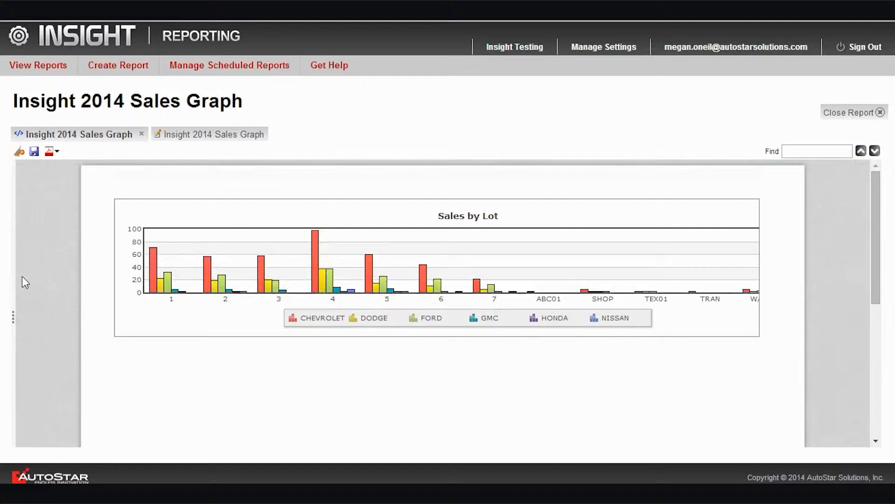
- Add a Contracts.CI_Lot_Code filter to the report output and limit the chart to lots 1, 2, 3 and 4
click(13, 322)
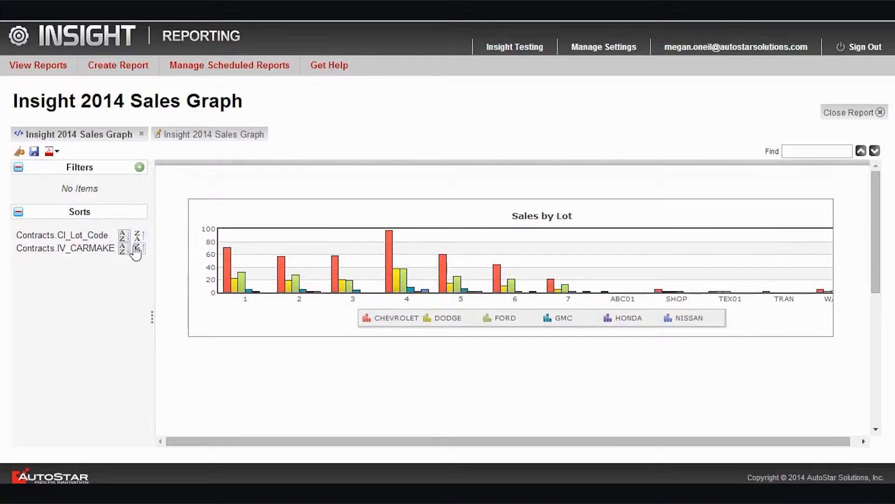
click(139, 167)
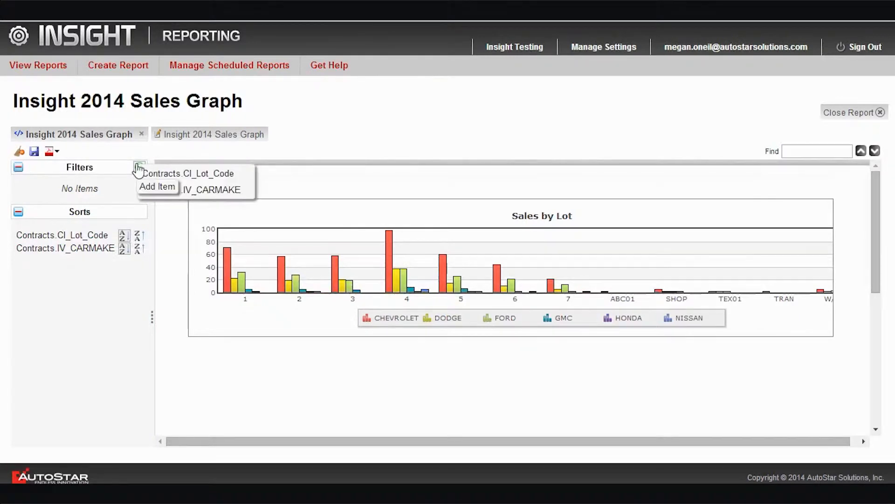
click(206, 174)
click(19, 206)
click(20, 219)
click(20, 234)
click(20, 248)
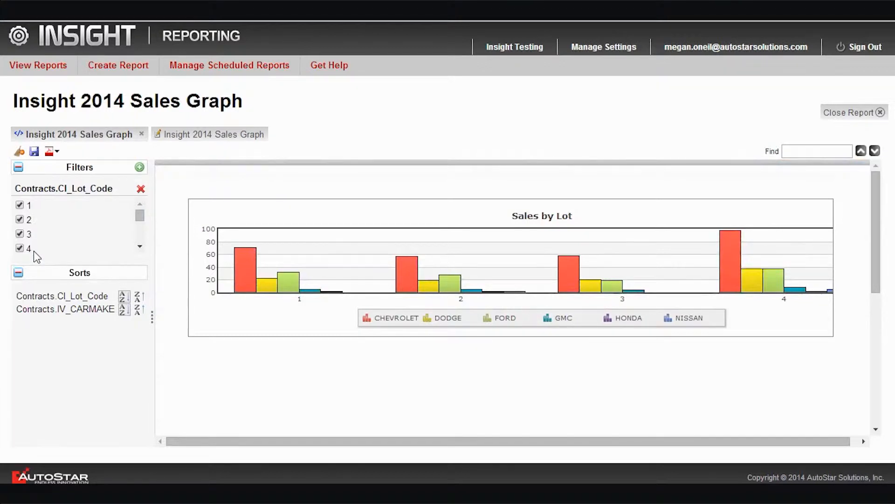
- Add a Contracts.IV_CARMAKE filter set to CHEVROLET, and remove that filter again
click(140, 167)
click(205, 180)
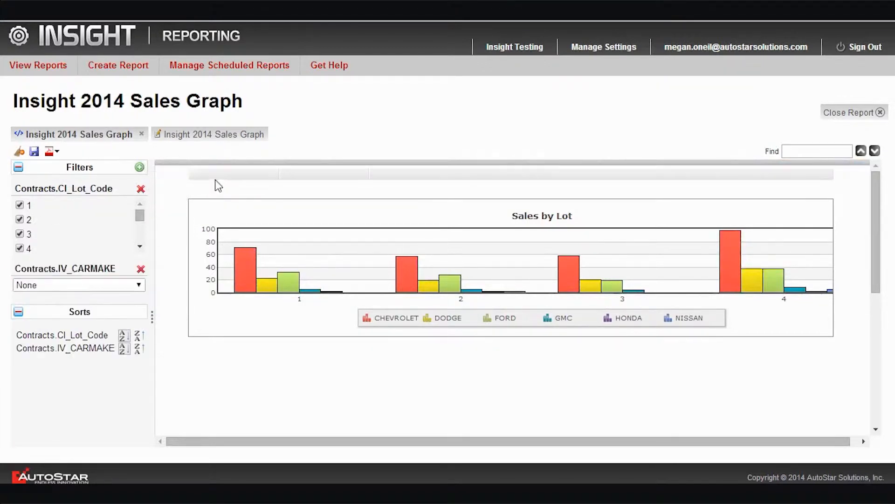
click(137, 283)
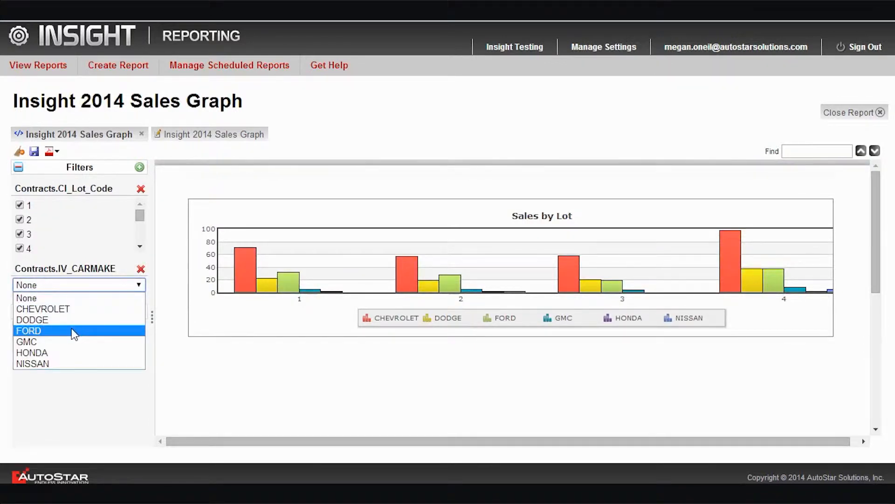
click(48, 310)
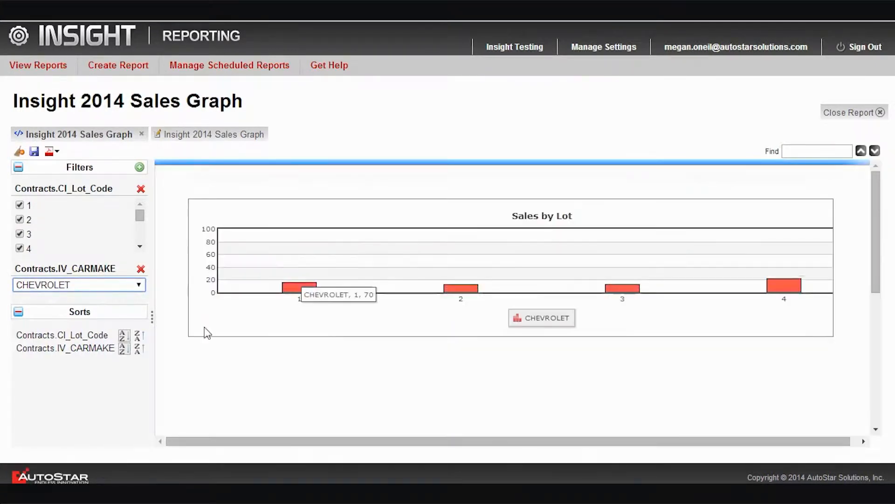
mouse_move(784, 261)
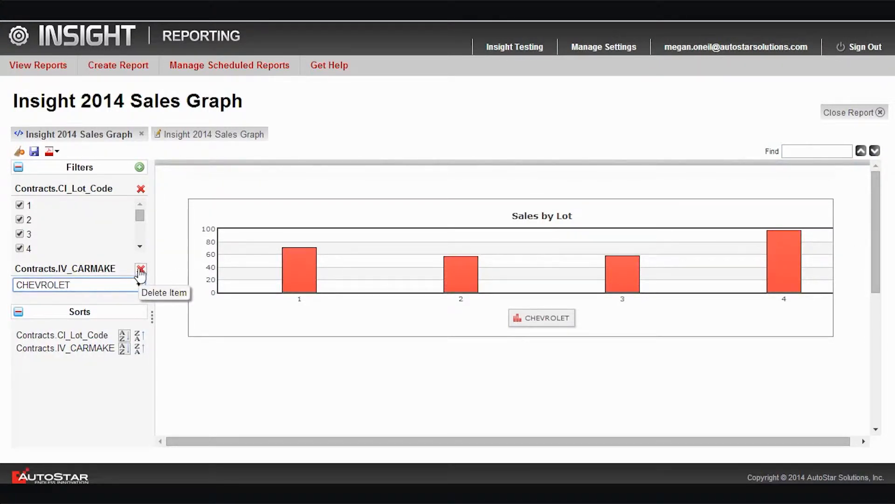
click(141, 271)
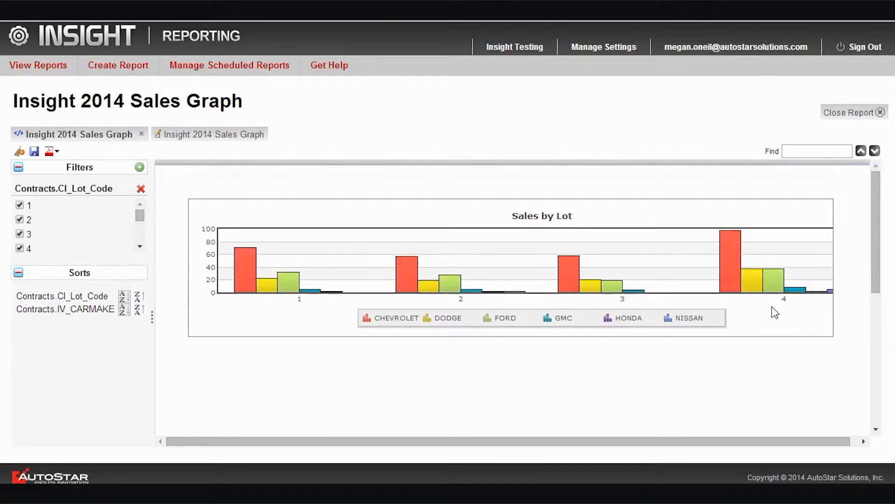
- Invert the data of the Sales by Lot chart and invert it back
right_click(744, 323)
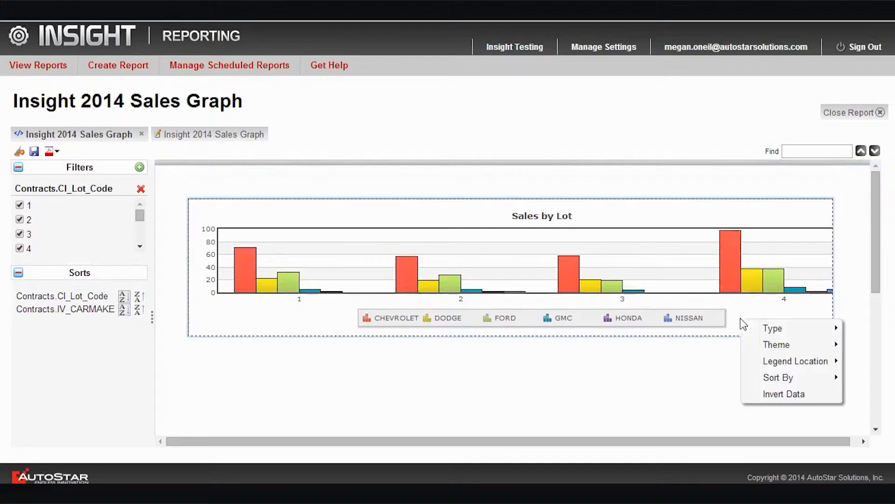
click(793, 400)
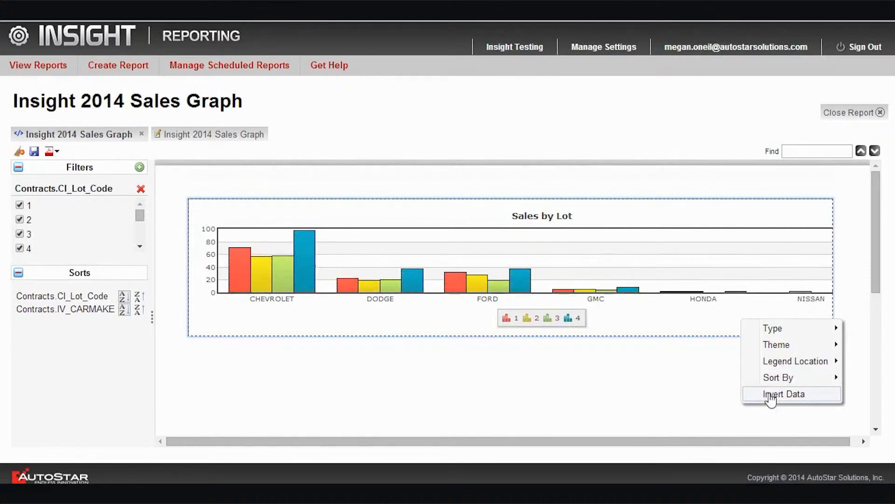
click(771, 394)
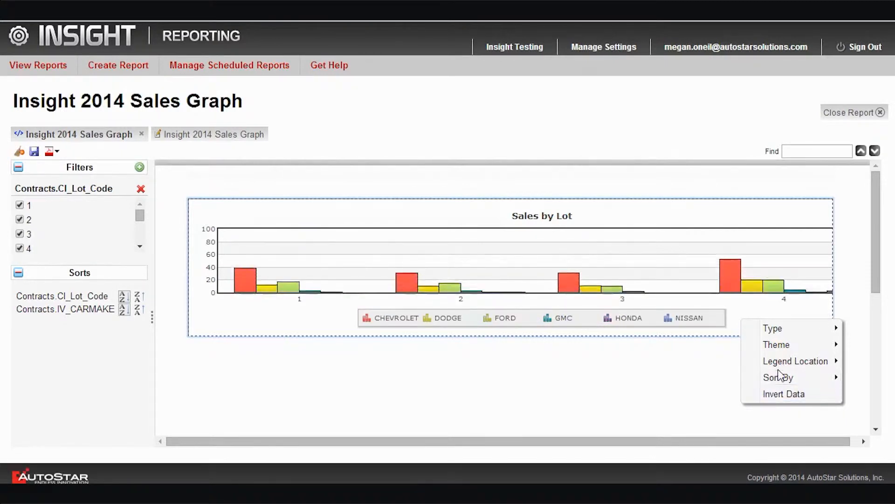
- Try the Sandstone theme on the Sales by Lot chart and restore the Crayola theme
mouse_move(780, 376)
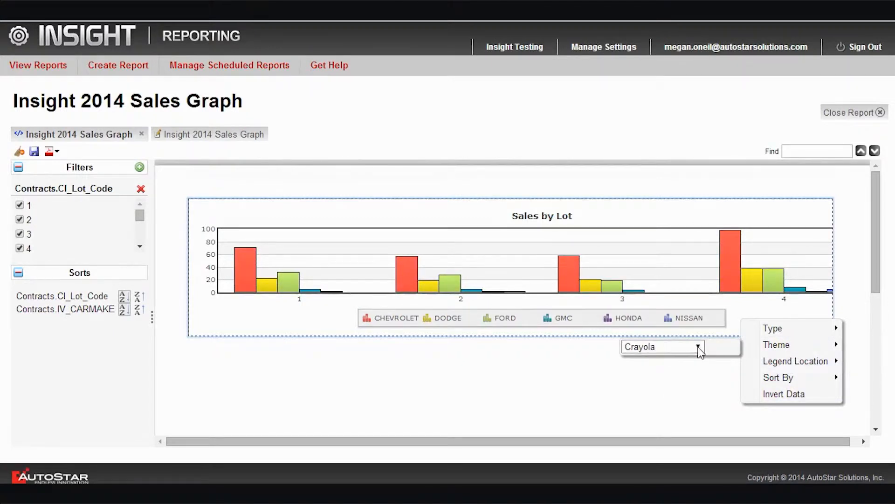
click(699, 347)
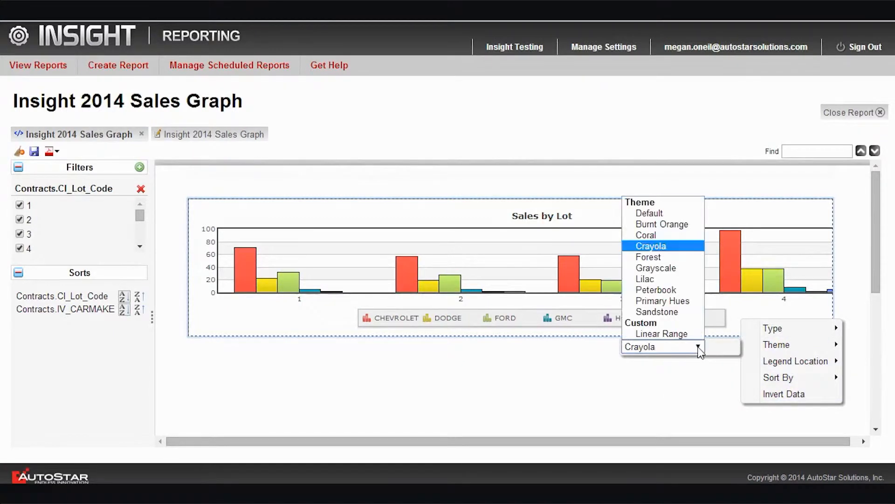
click(655, 310)
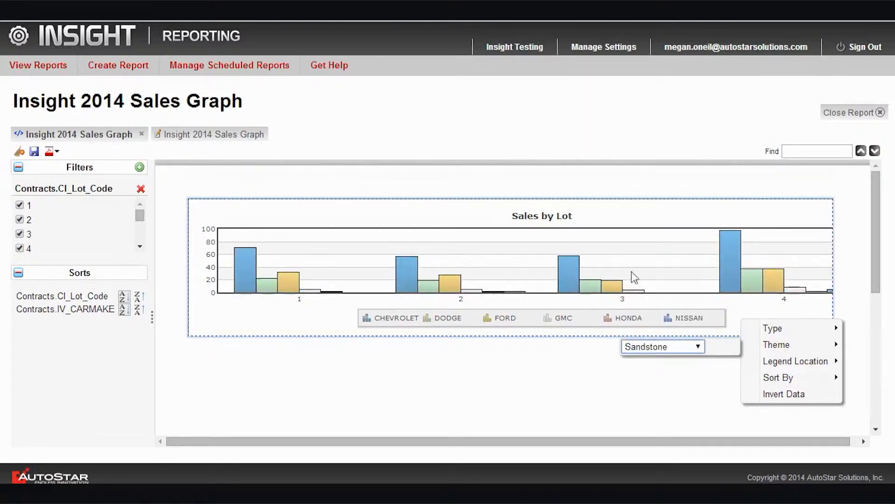
click(698, 347)
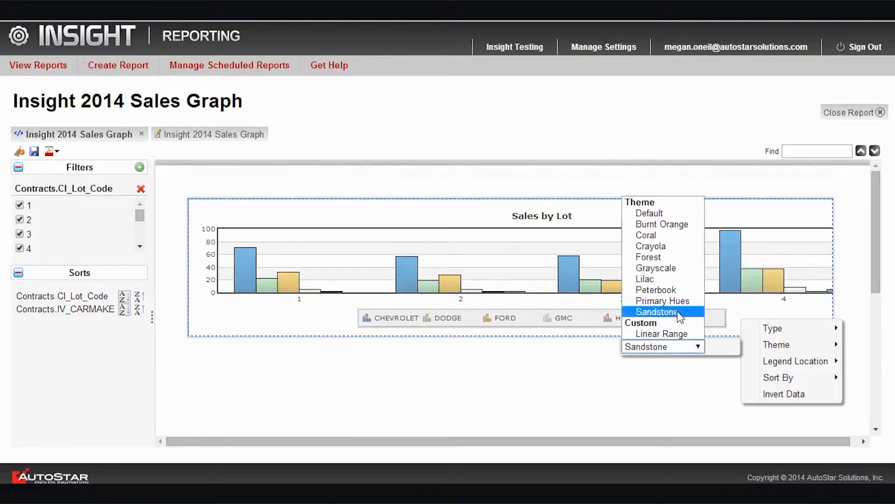
click(657, 246)
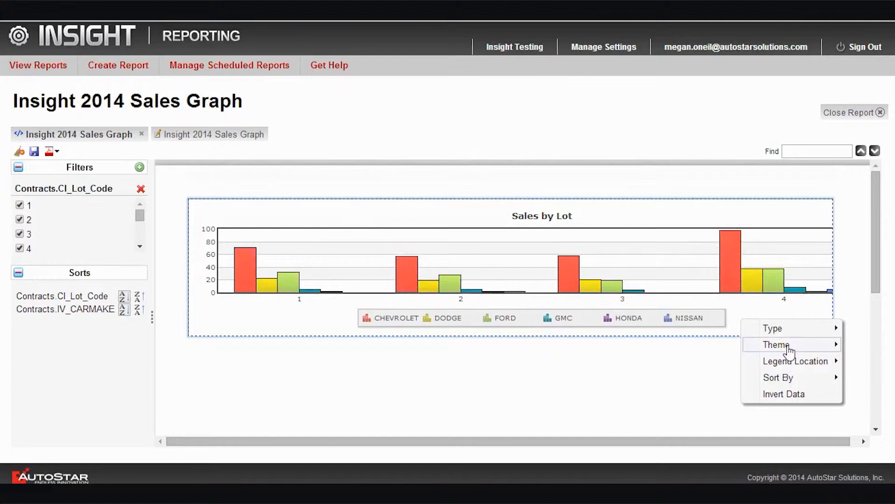
- Try the straight line type on the Sales by Lot chart and return it to vertical columns
mouse_move(792, 333)
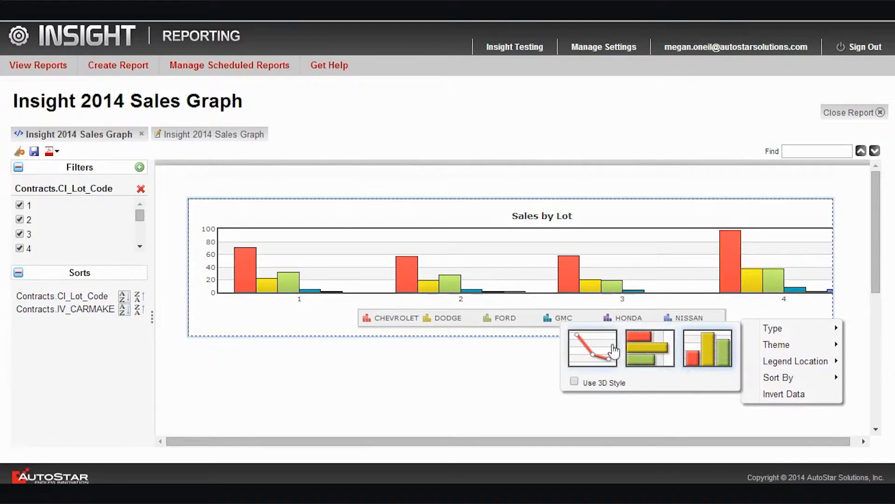
click(591, 346)
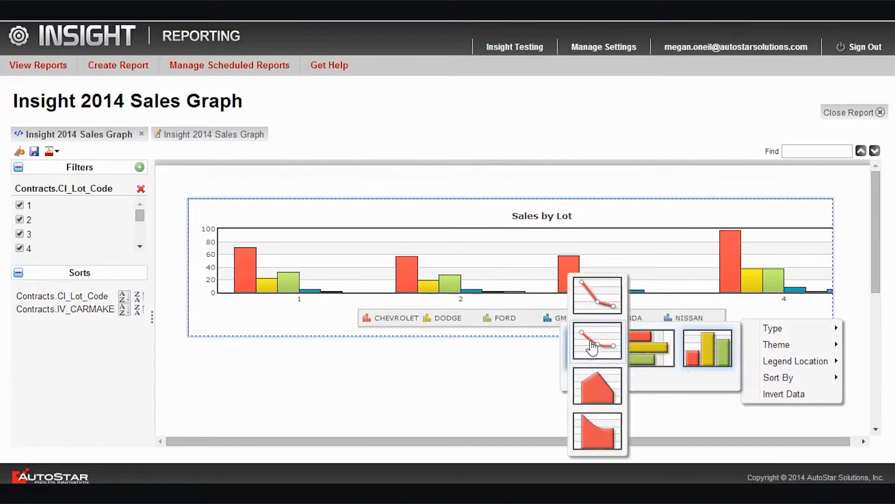
click(591, 296)
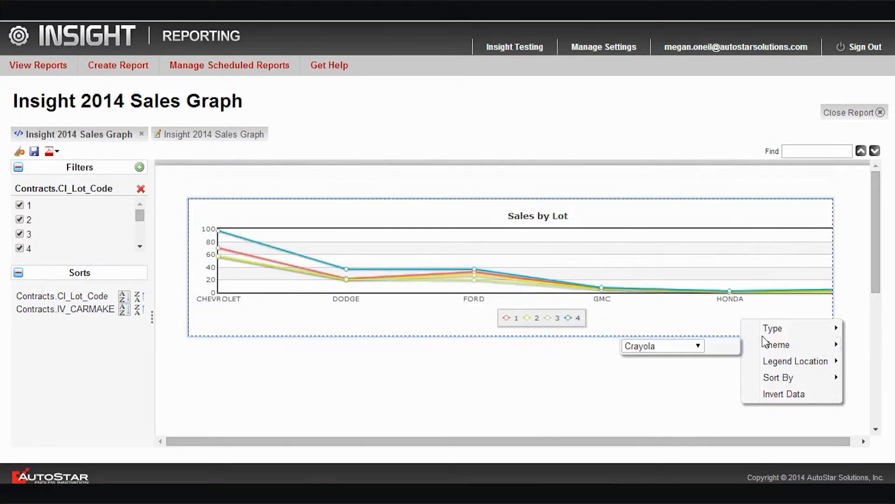
mouse_move(764, 340)
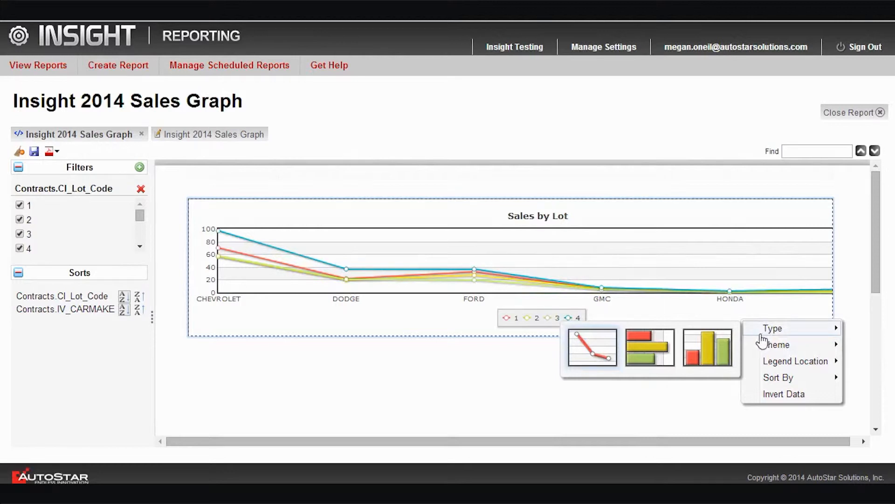
click(706, 348)
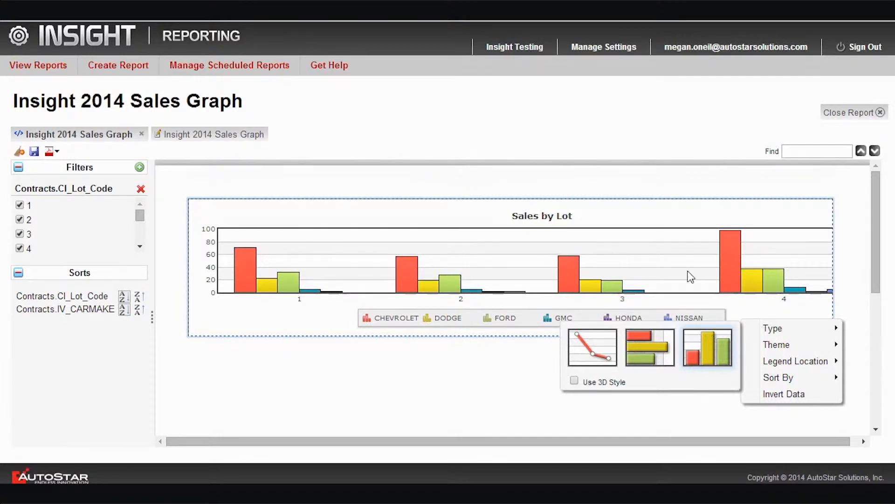
click(419, 372)
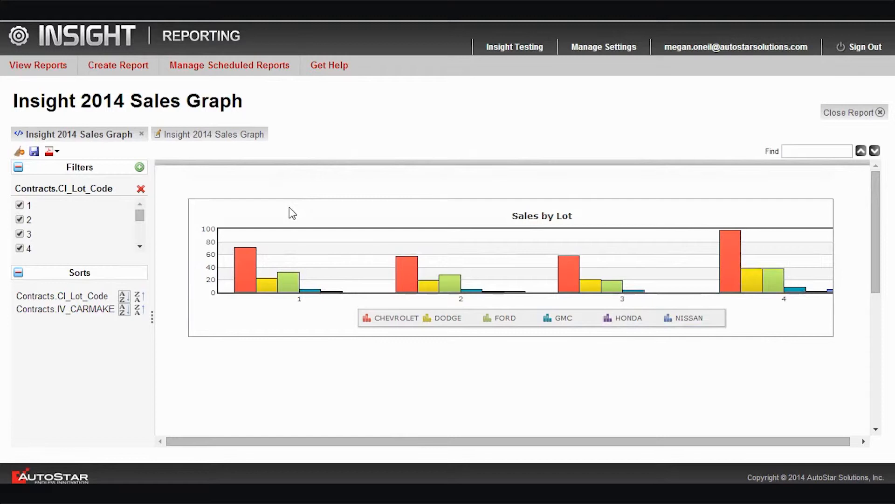
- Check the options for saving the report changes without choosing one, and output the Insight 2014 Sales Graph report as PDF
click(35, 151)
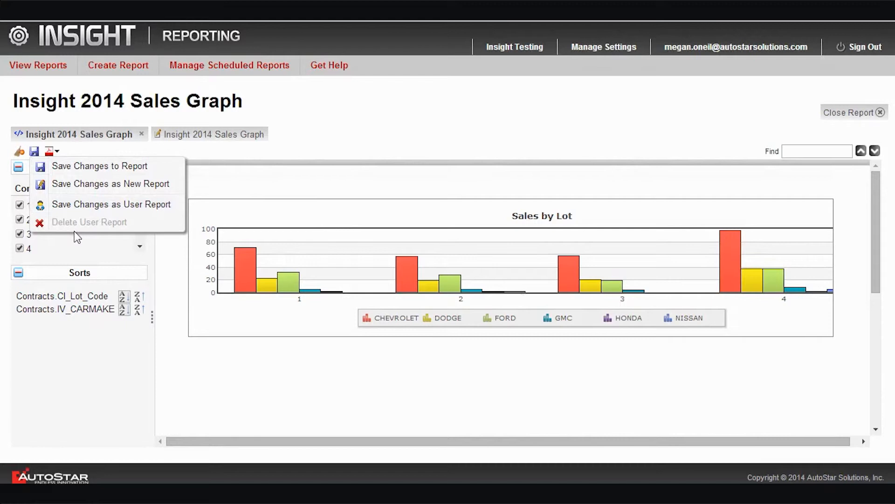
click(76, 337)
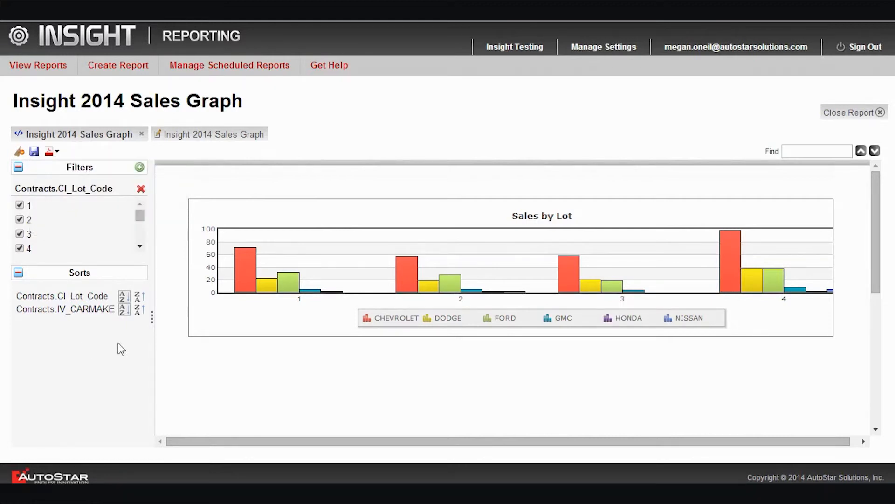
click(56, 152)
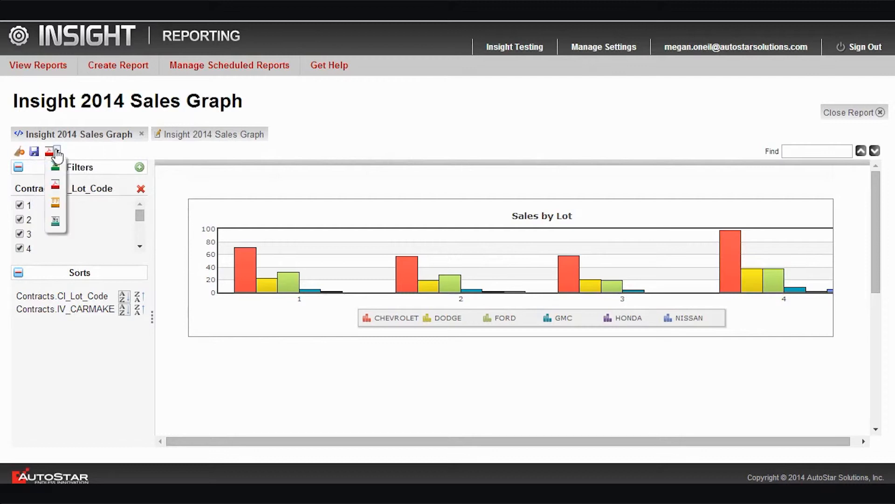
click(55, 189)
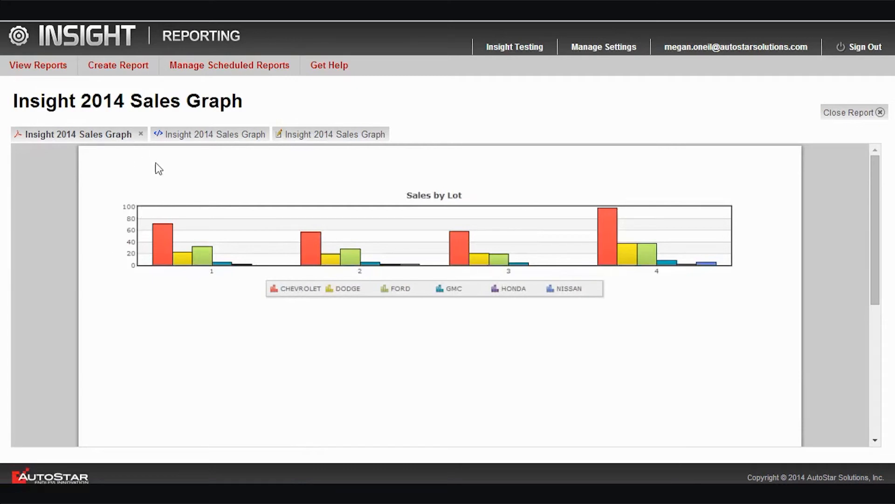
- Close the PDF and HTML outputs of the Insight 2014 Sales Graph and leave the report designer for the reports list
click(141, 135)
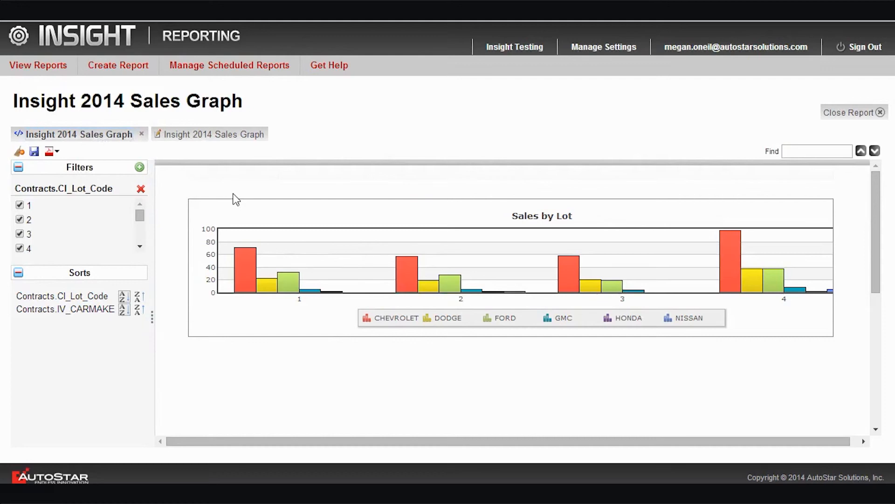
click(141, 134)
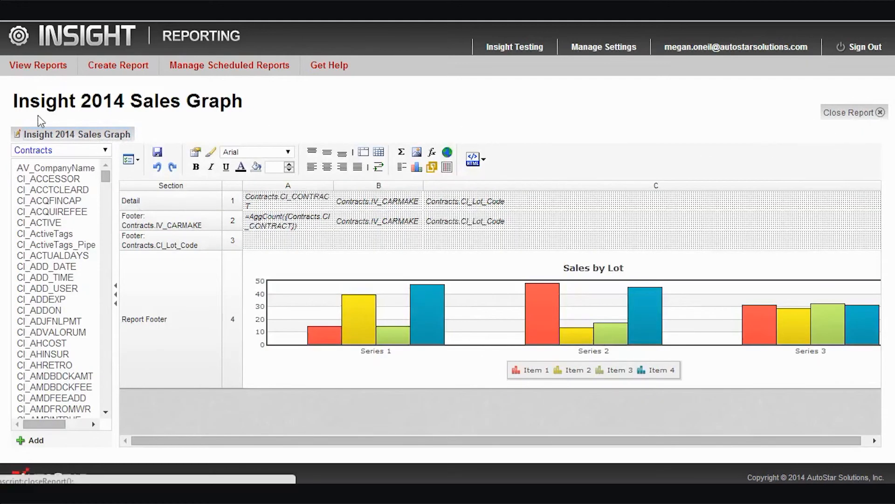
click(102, 37)
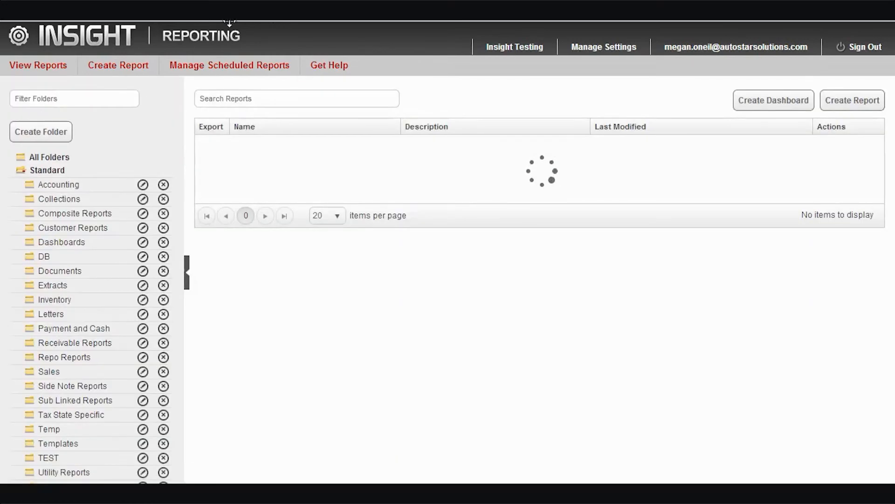